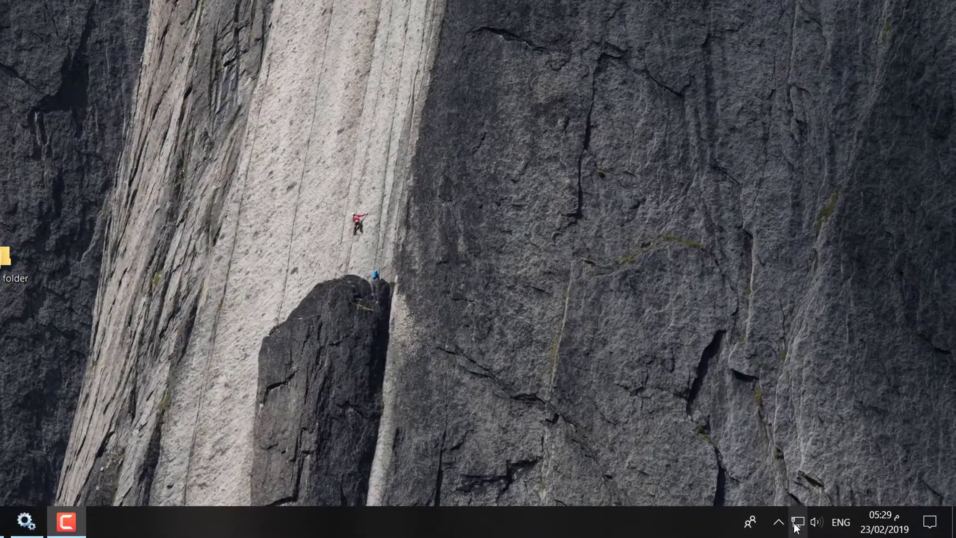
Step: Reach Advanced sharing settings from the network tray icon via Network and Sharing Center
right_click(831, 526)
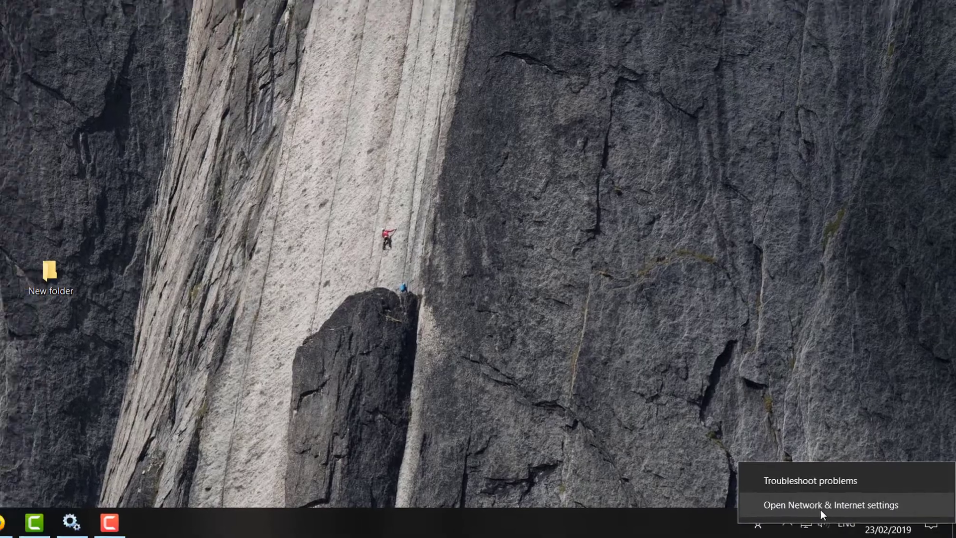
click(814, 506)
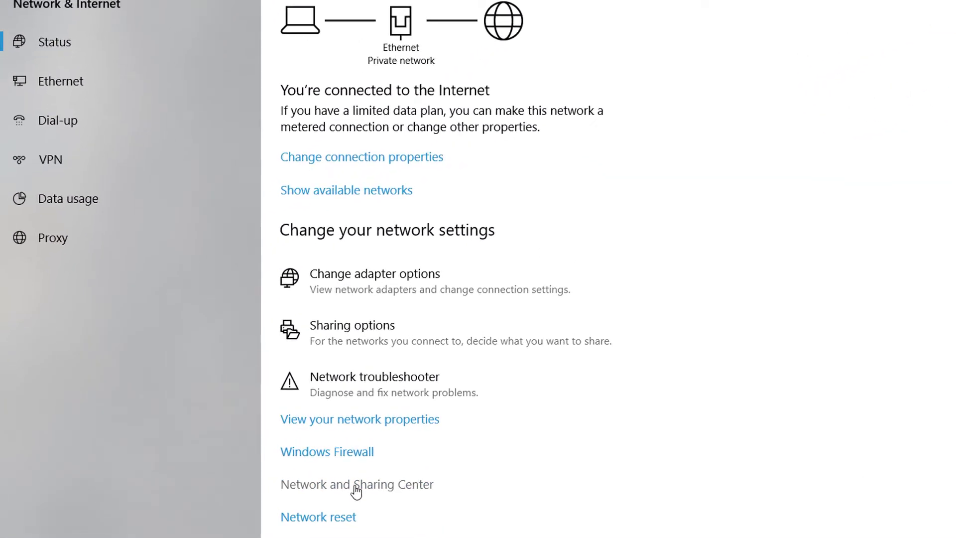
click(387, 486)
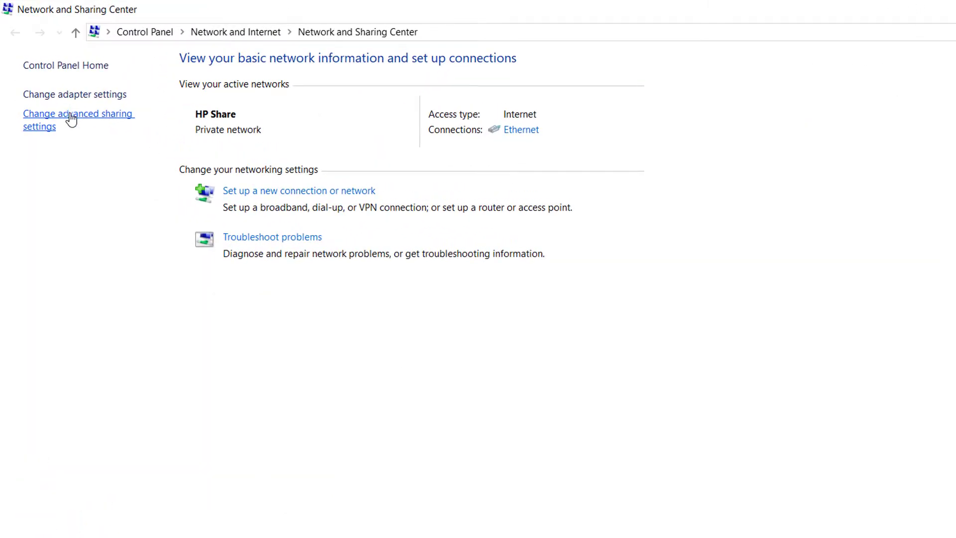
click(71, 118)
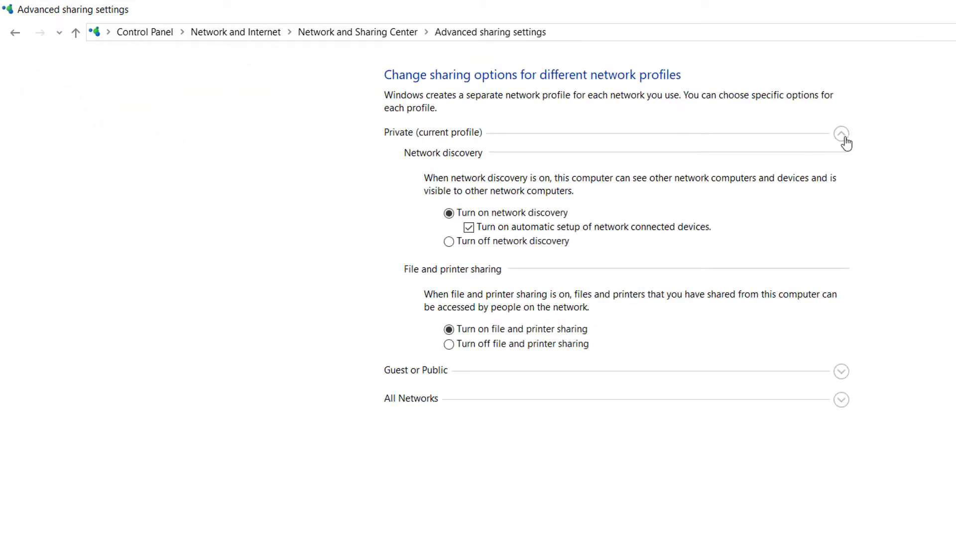
Step: Expand the Private, Guest or Public and All Networks sections, then close Control Panel and Settings
click(844, 139)
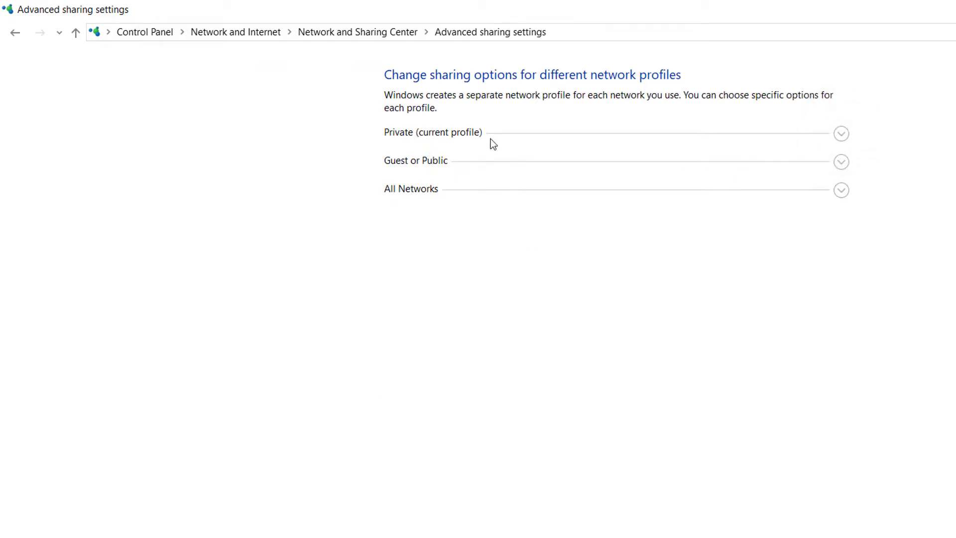
click(841, 137)
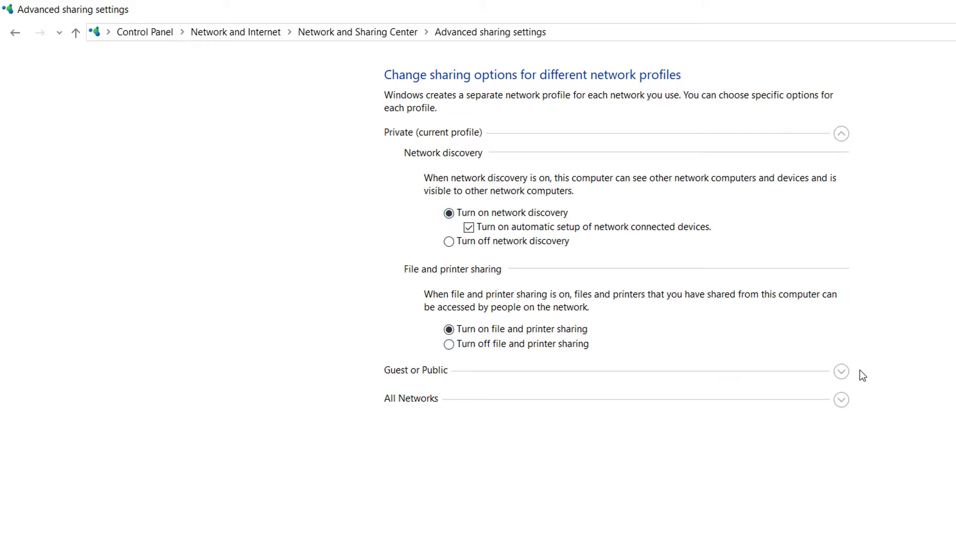
click(841, 372)
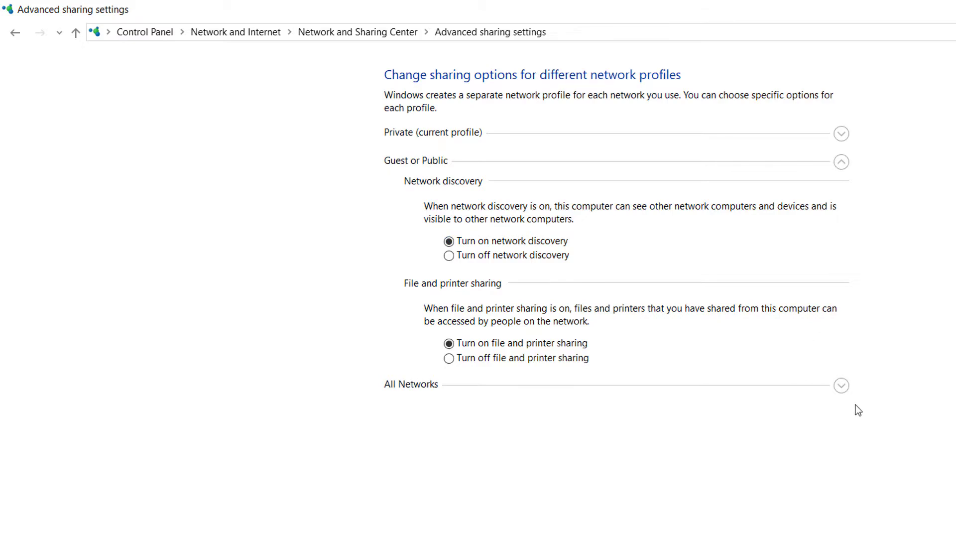
click(841, 384)
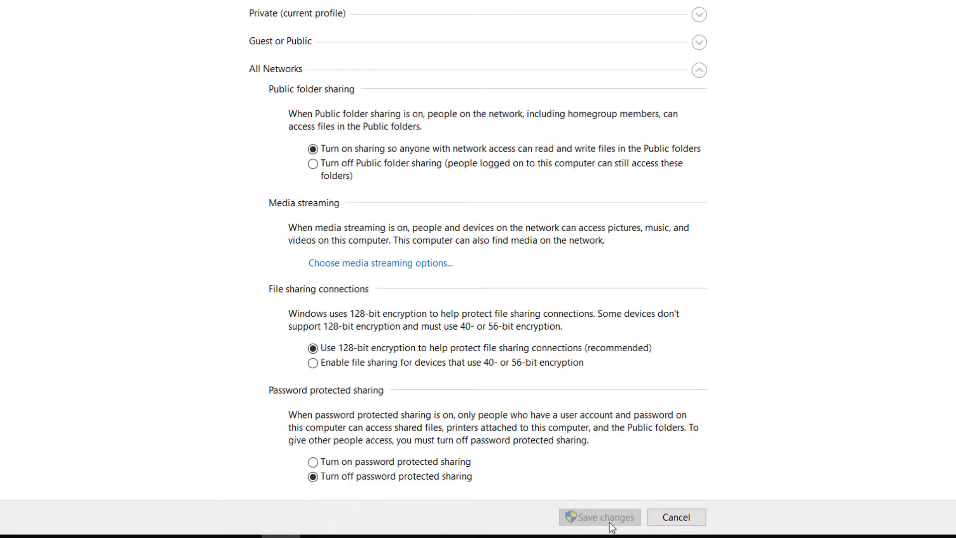
click(943, 6)
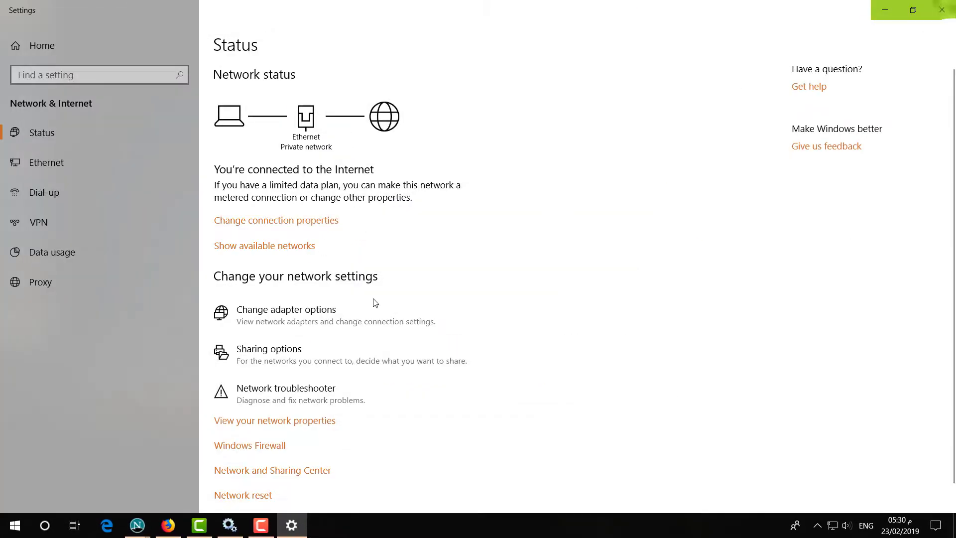
click(954, 14)
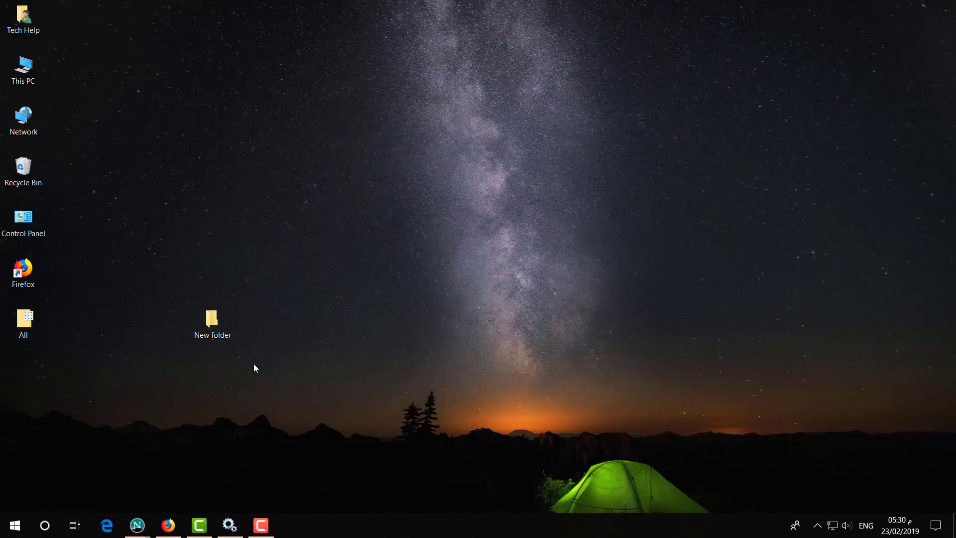
Step: Tick Share this folder in New folder's Advanced Sharing options
right_click(208, 323)
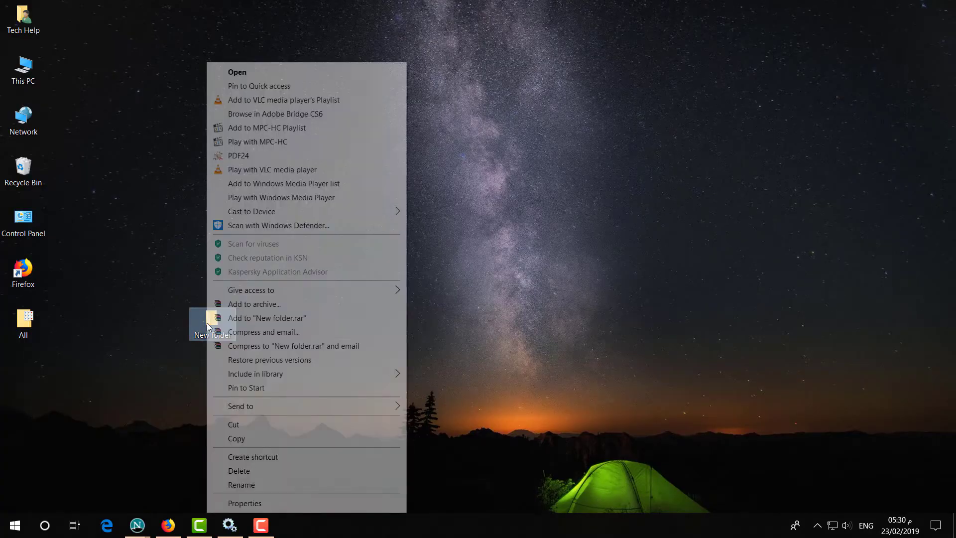
click(239, 502)
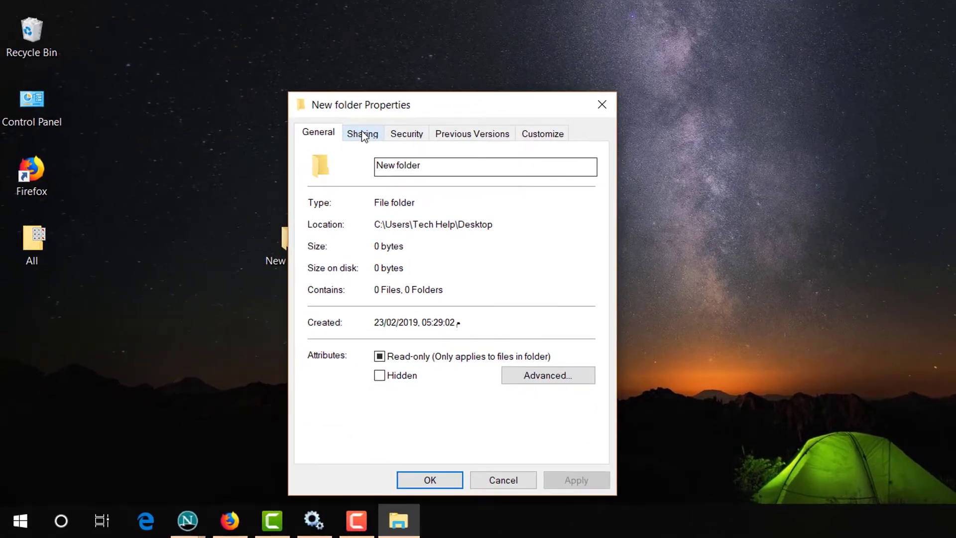
click(363, 134)
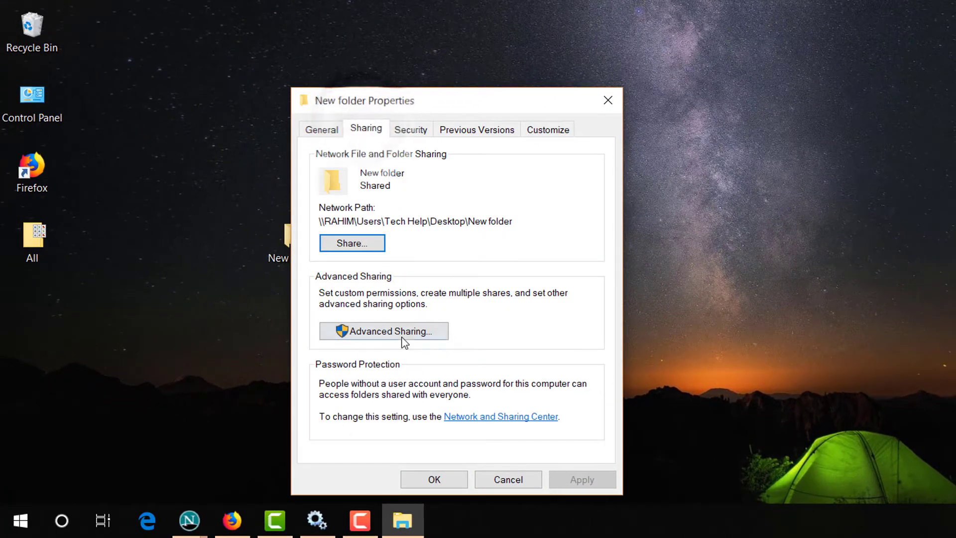
click(415, 332)
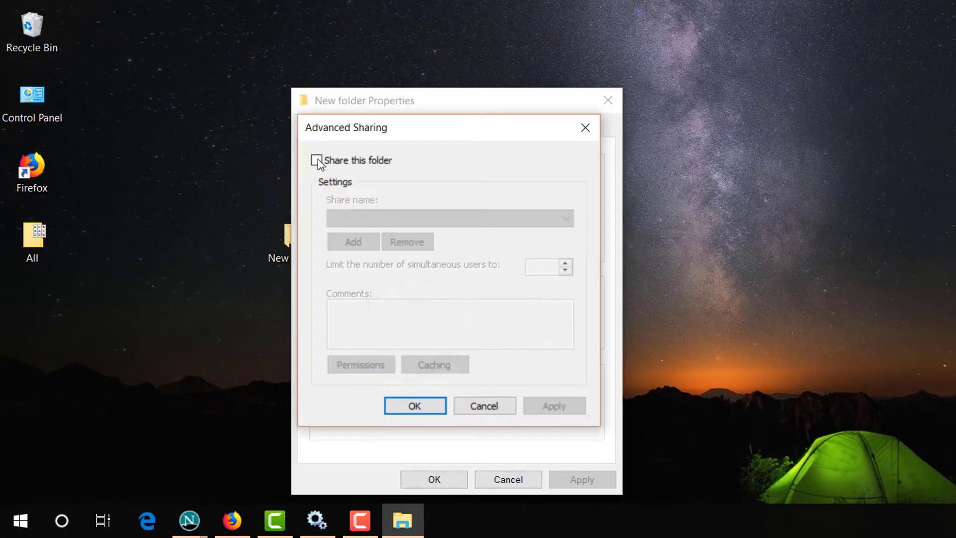
click(317, 160)
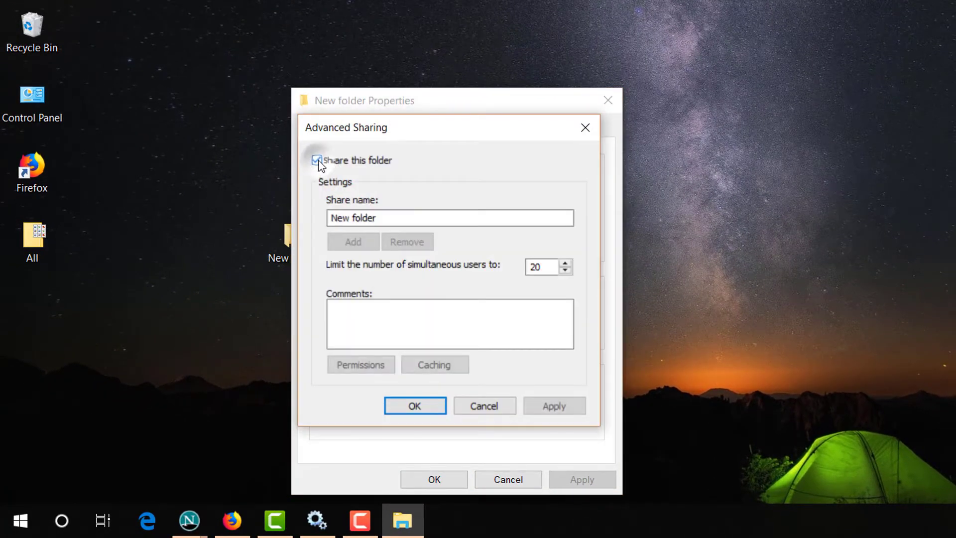
Step: Allow Everyone Full Control in the share permissions, apply, and close the folder properties
click(361, 367)
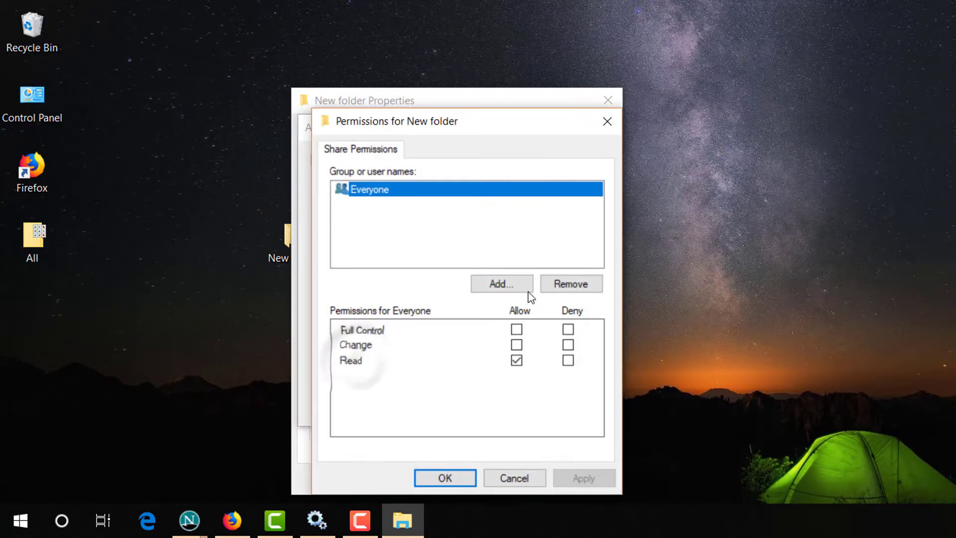
click(517, 329)
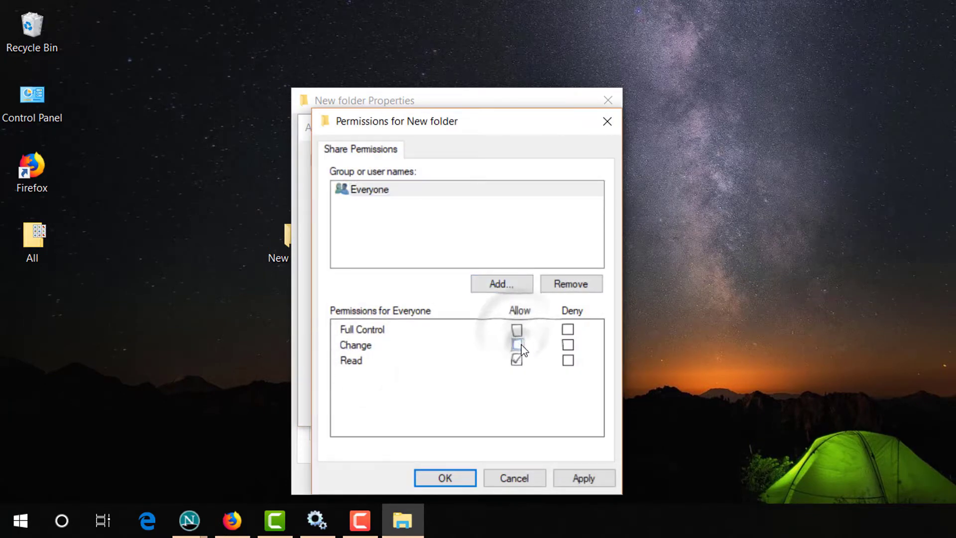
click(387, 190)
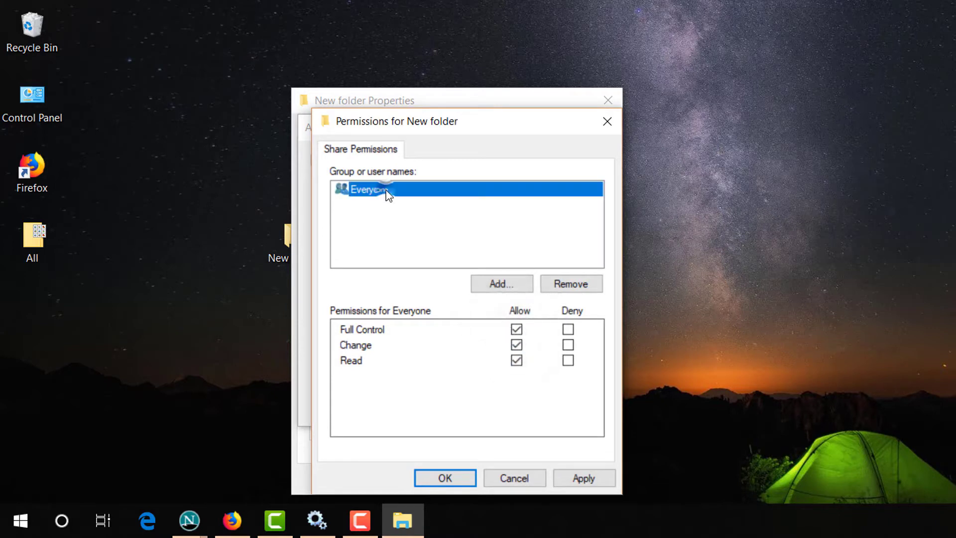
click(590, 479)
click(443, 477)
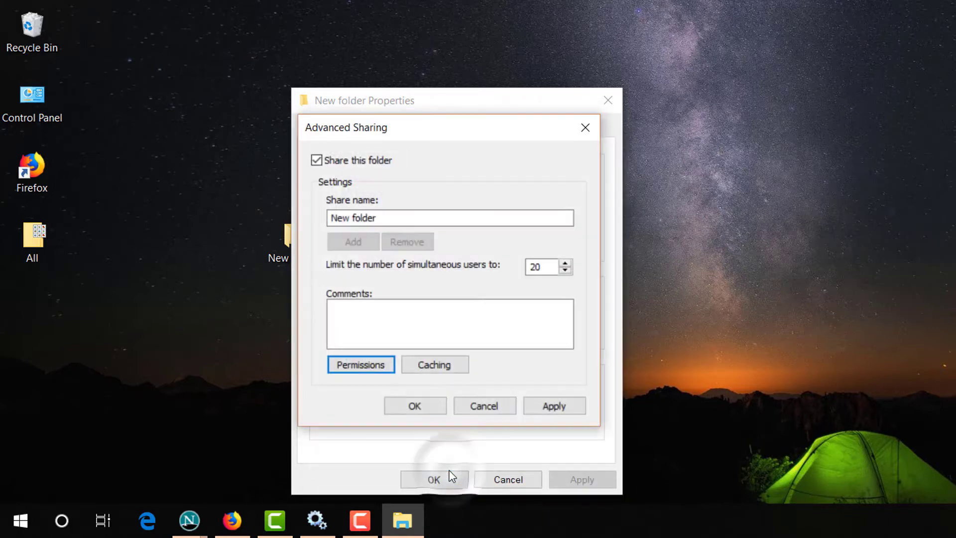
click(564, 407)
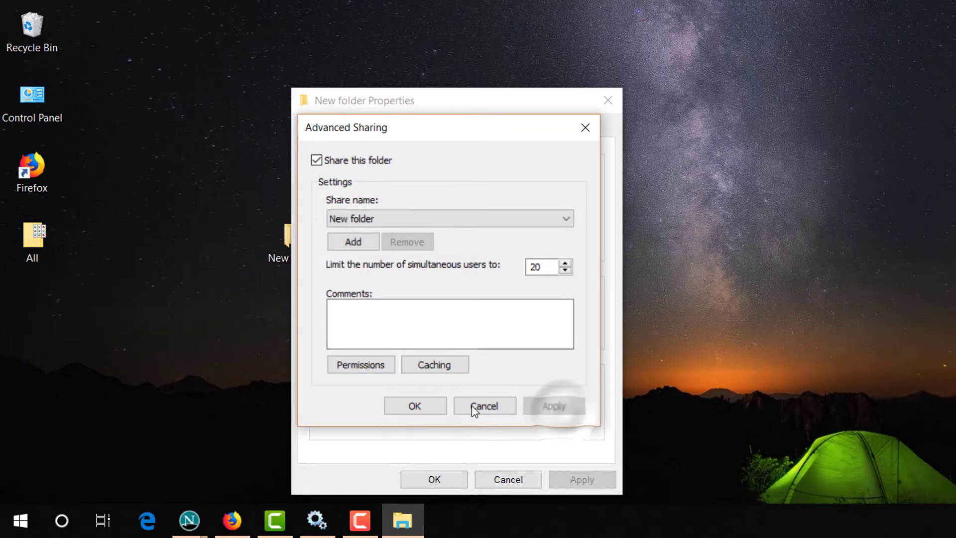
click(421, 406)
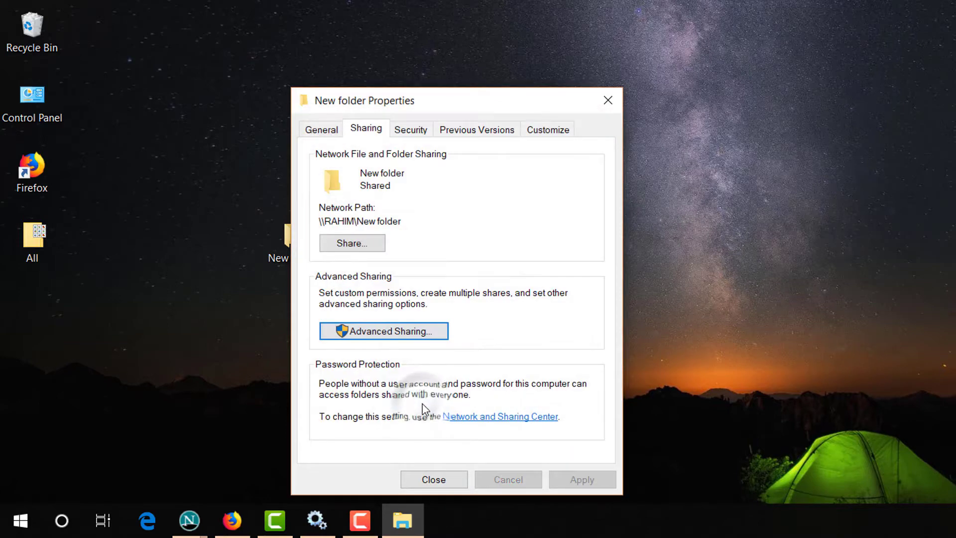
click(431, 480)
click(325, 297)
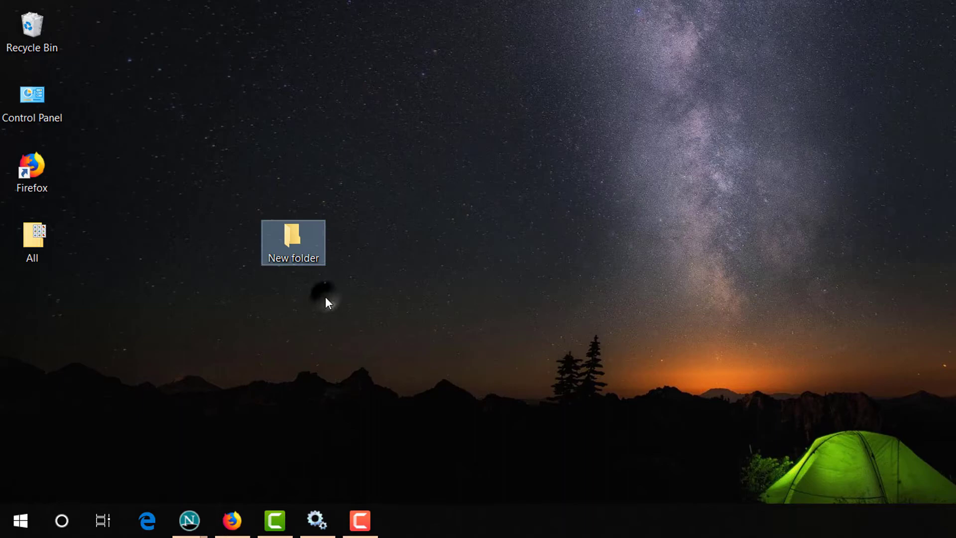
Step: Share New folder with Everyone at Read/Write permission level and close its properties
right_click(289, 254)
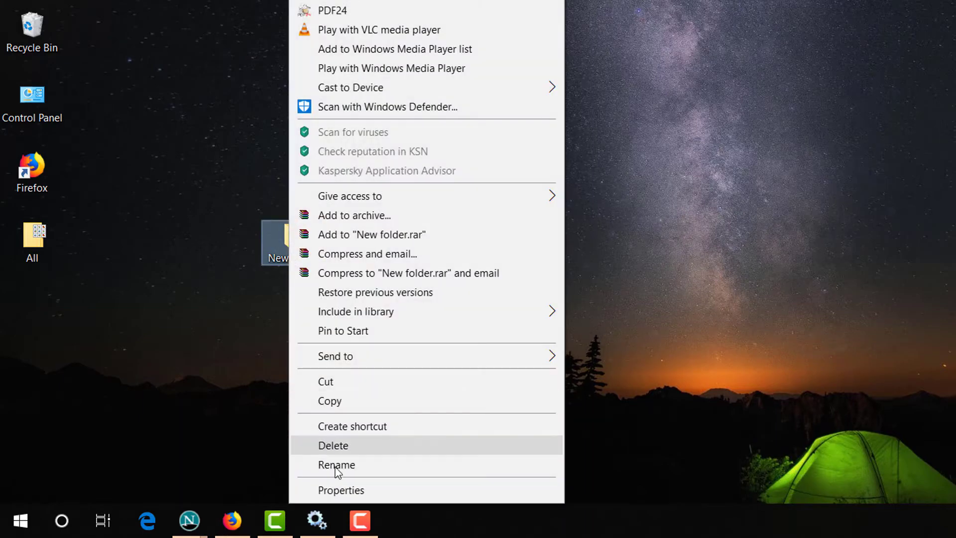
click(341, 489)
click(366, 133)
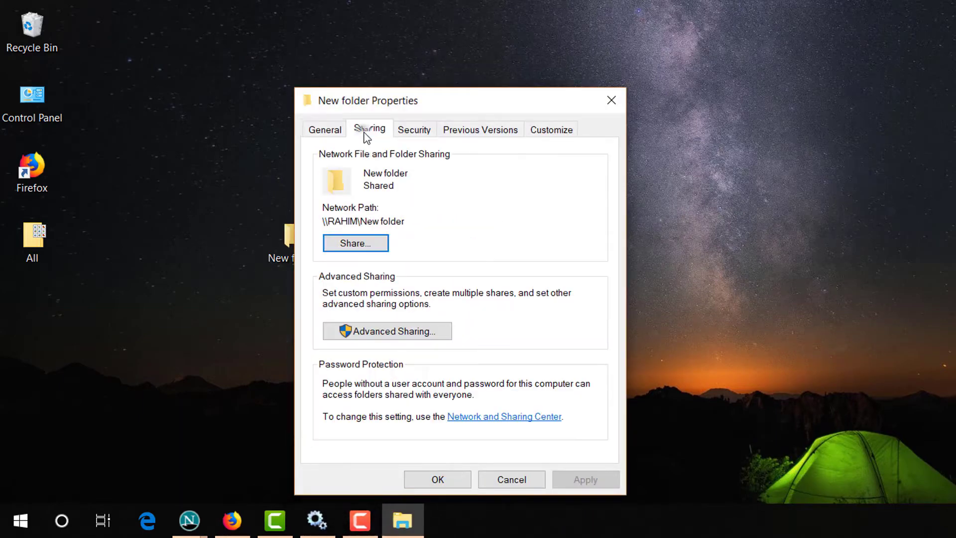
click(363, 244)
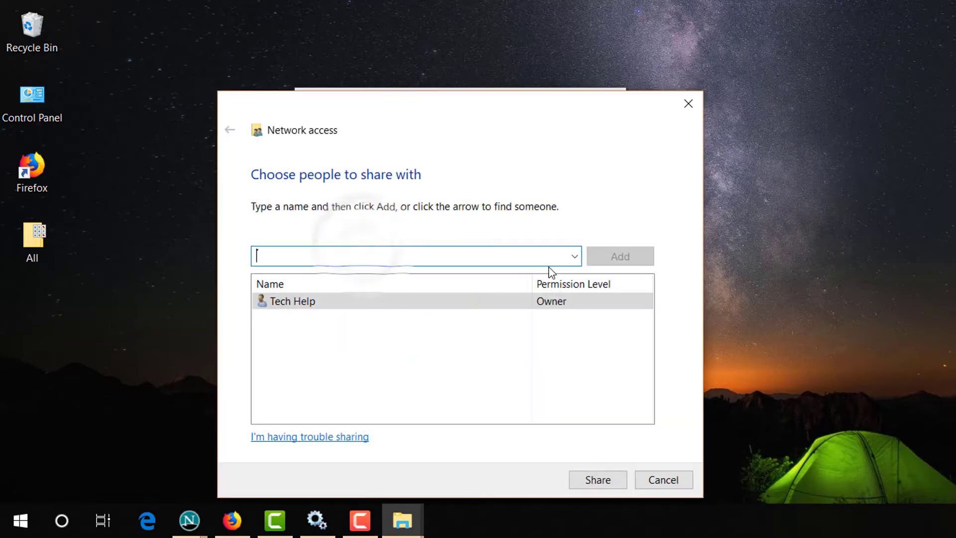
click(575, 259)
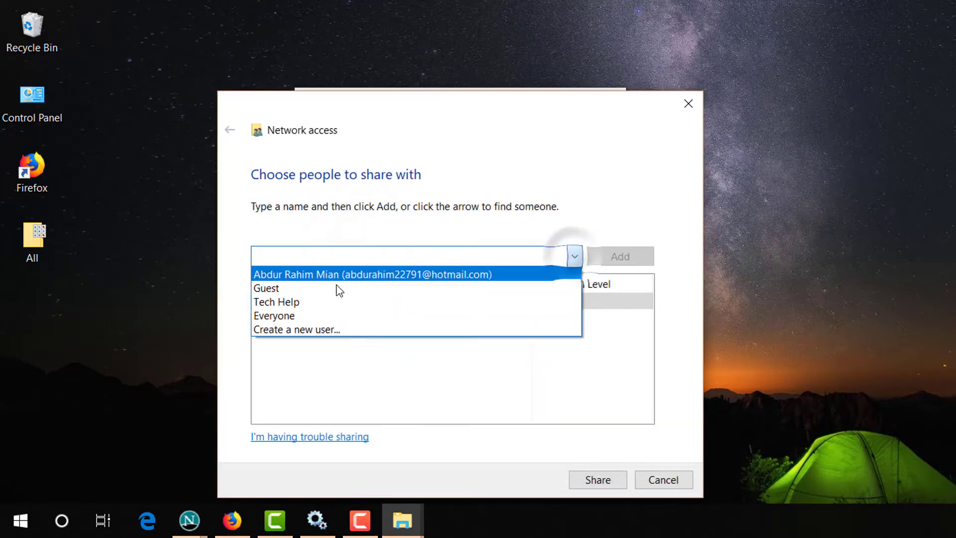
click(314, 314)
click(647, 258)
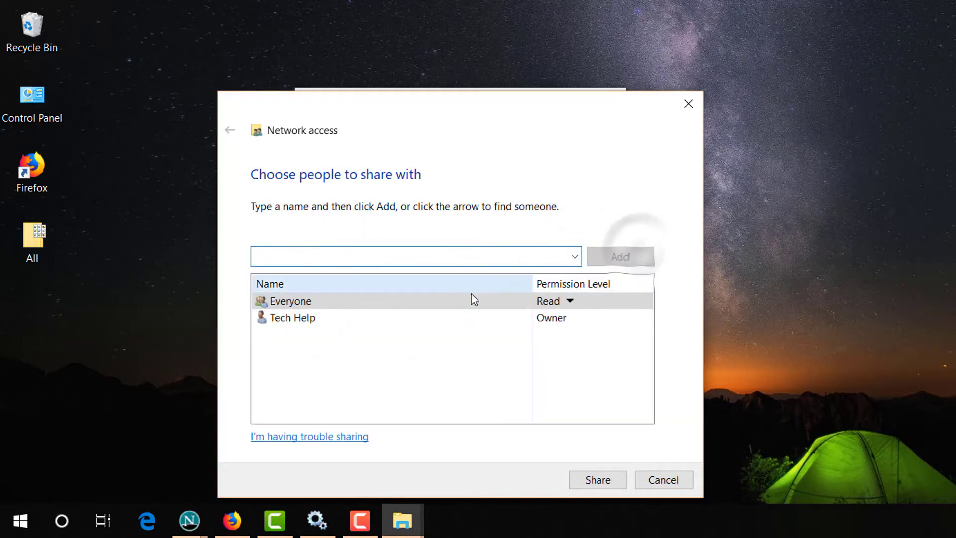
click(566, 301)
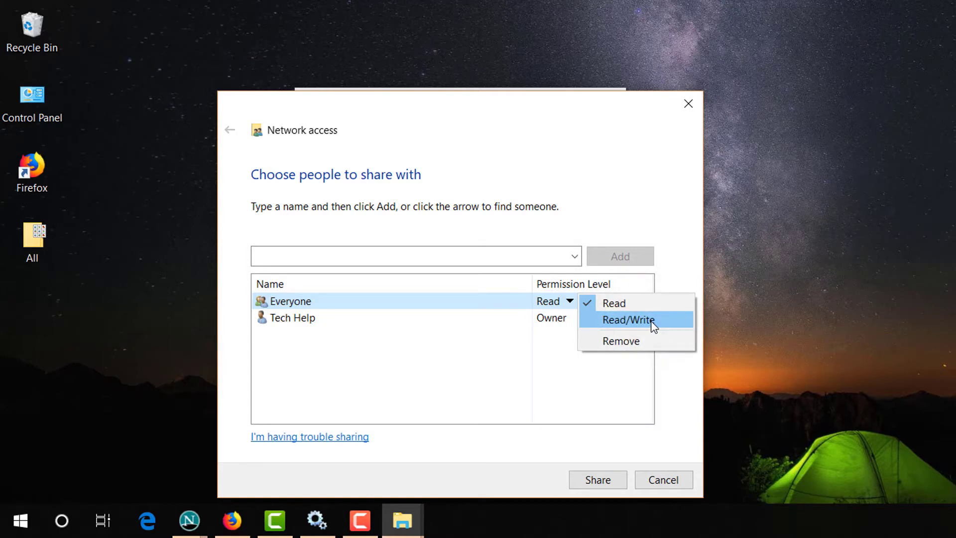
click(654, 326)
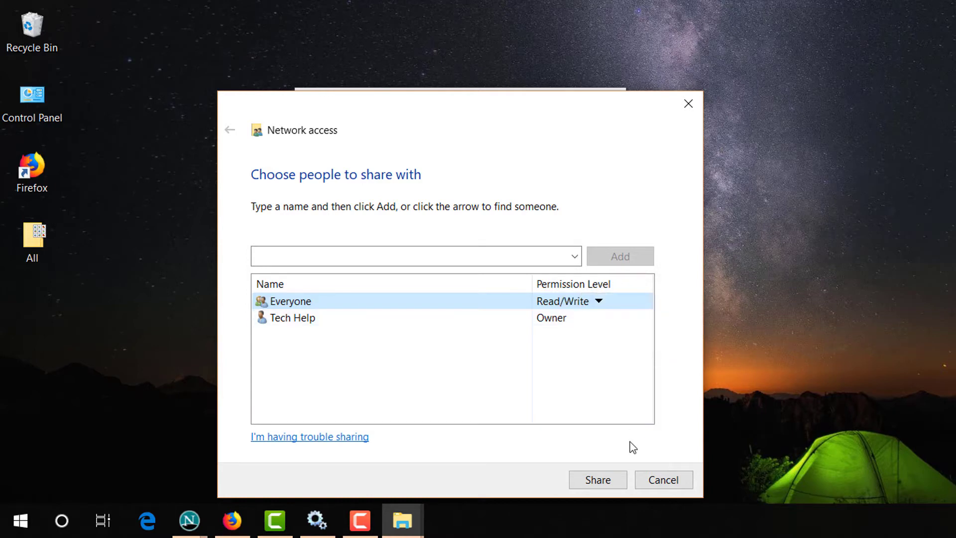
click(613, 483)
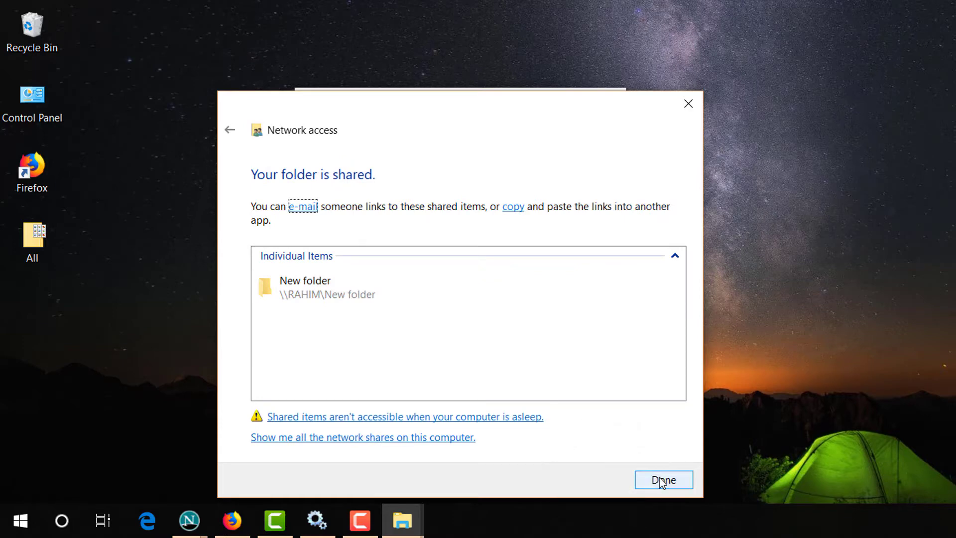
click(662, 479)
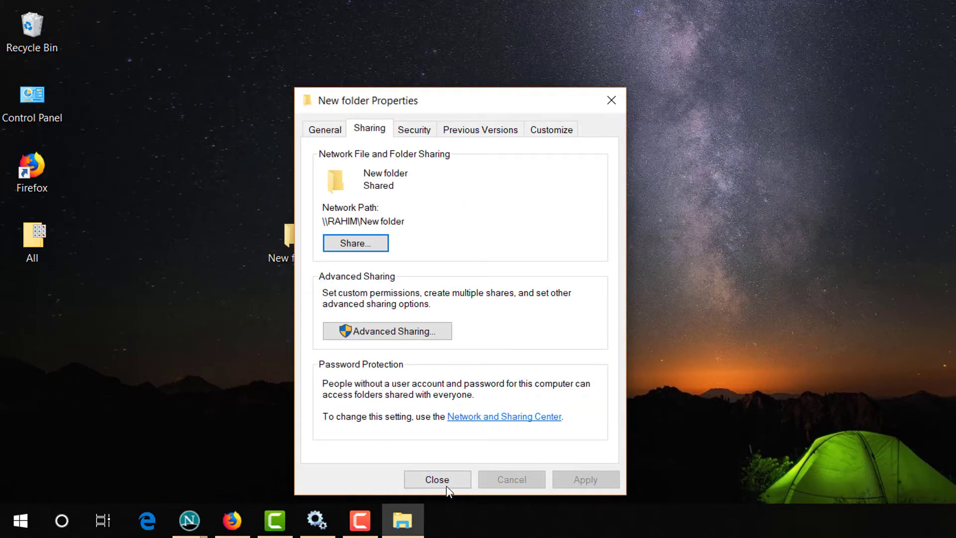
click(440, 481)
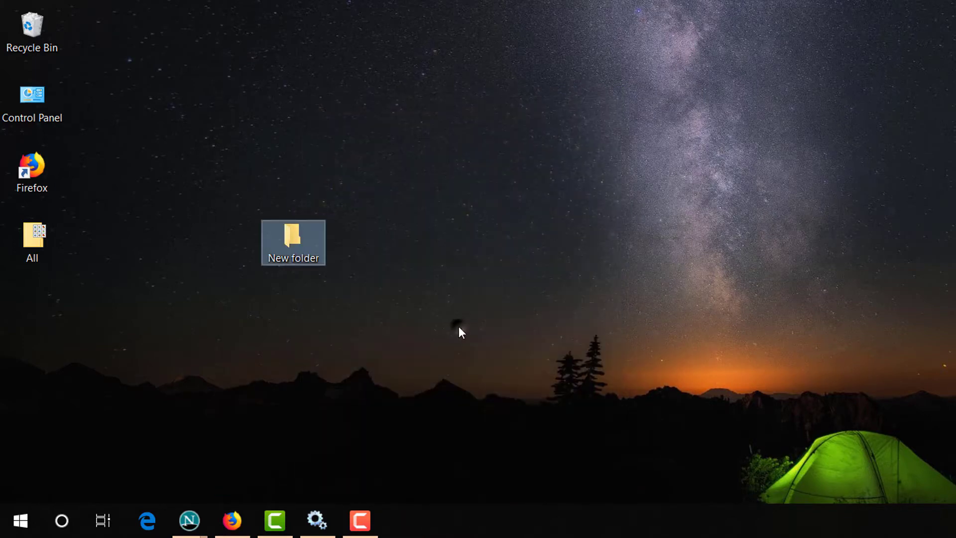
Step: Search 'servic' from the taskbar and launch the Services console
click(64, 528)
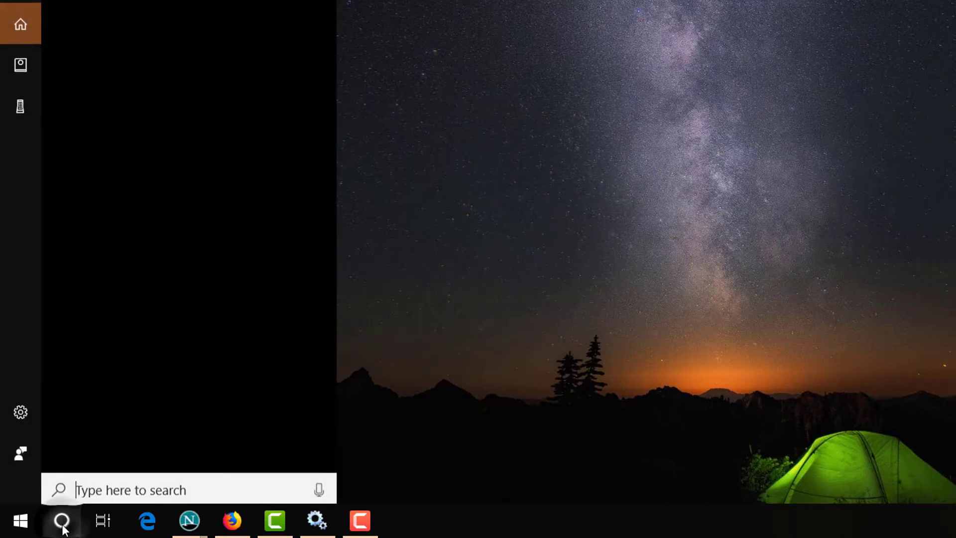
text(serv)
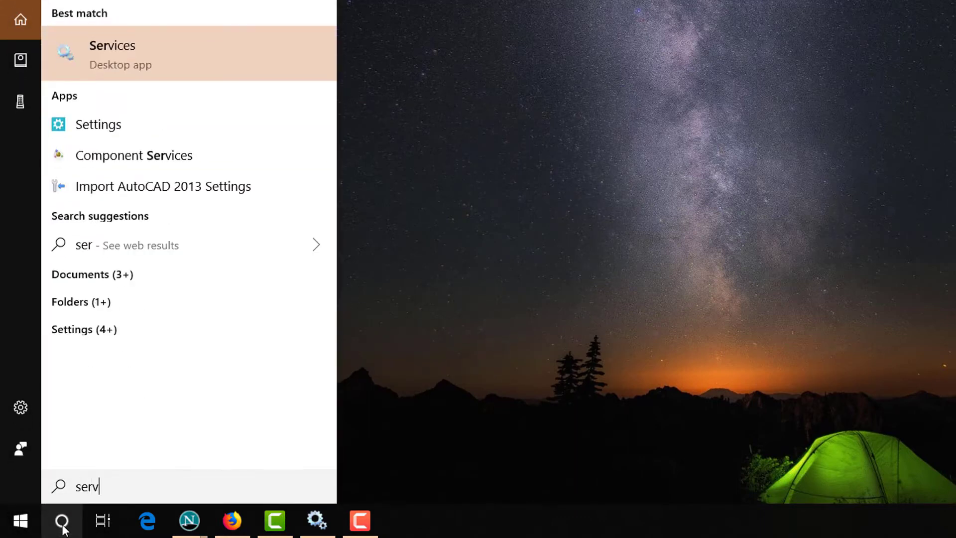
text(ic)
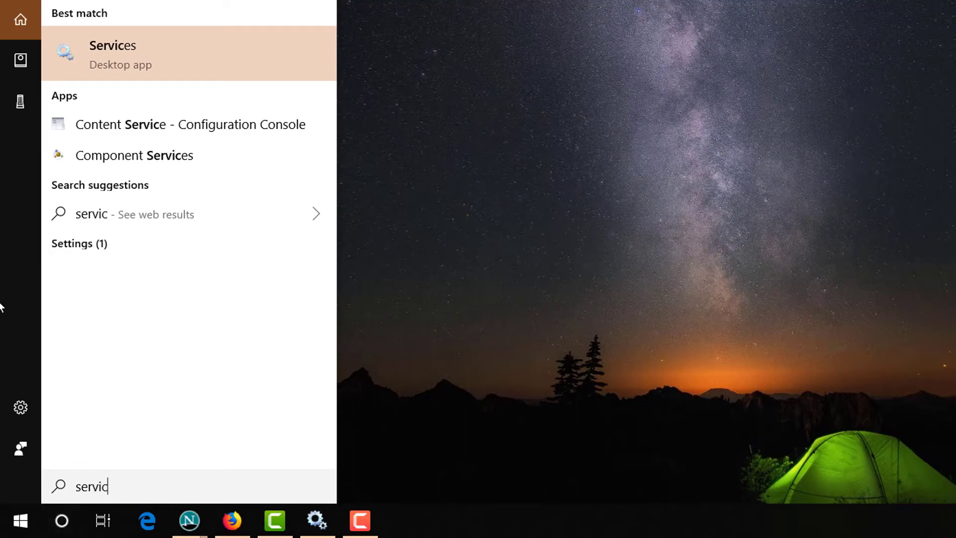
click(137, 71)
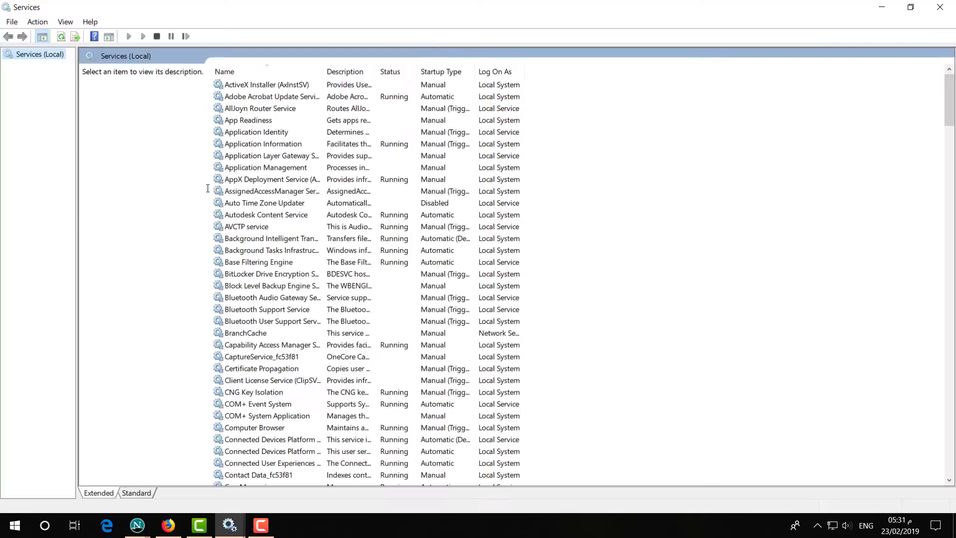
Step: Set SSDP Discovery's startup type to Automatic and save the change
click(280, 184)
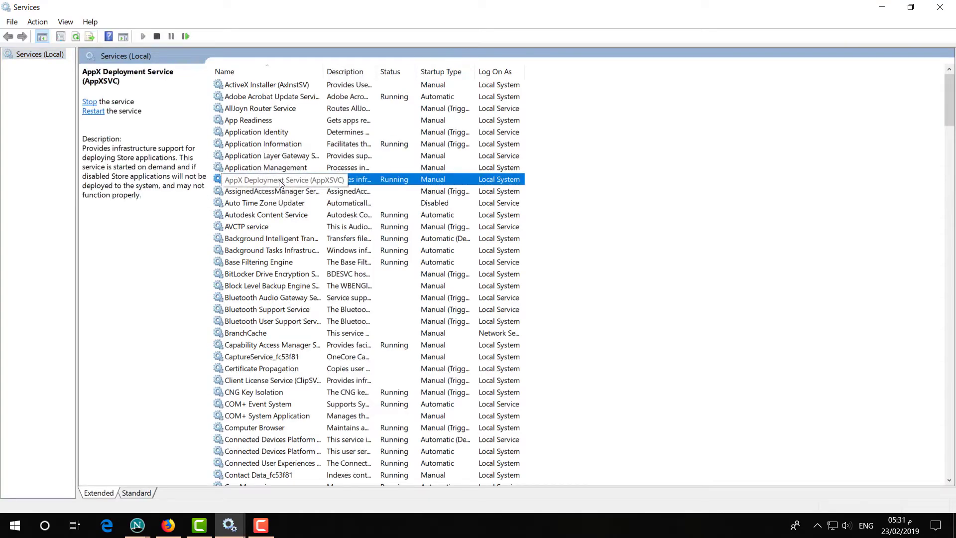
key(s)
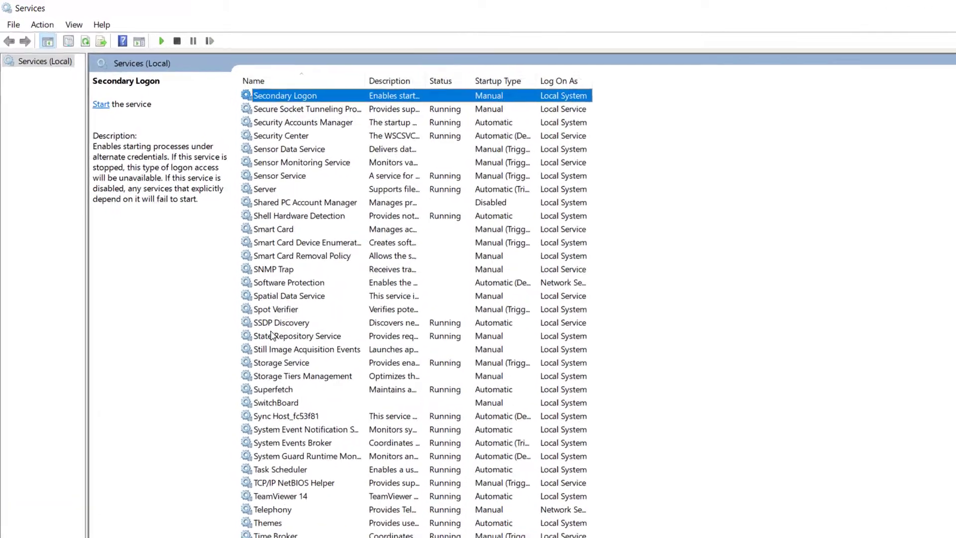
click(249, 286)
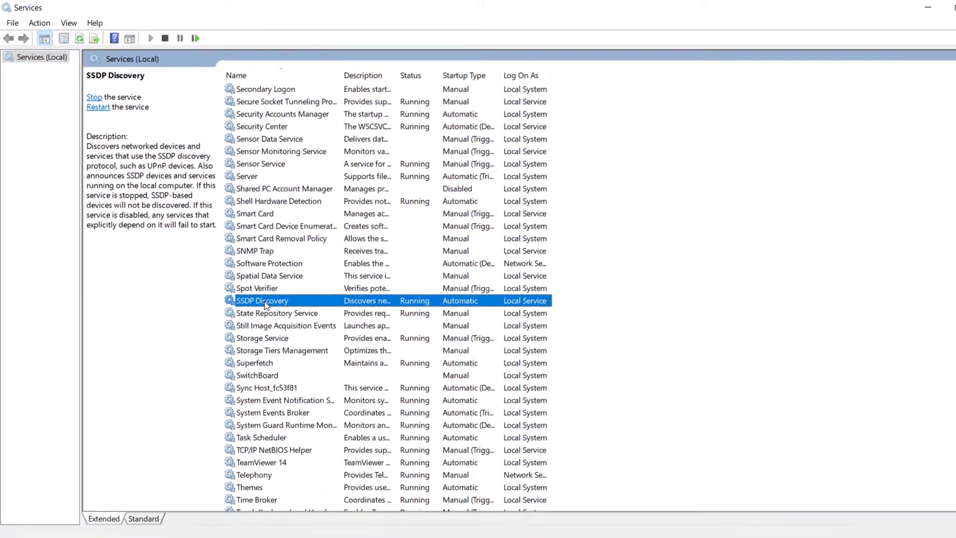
double_click(372, 424)
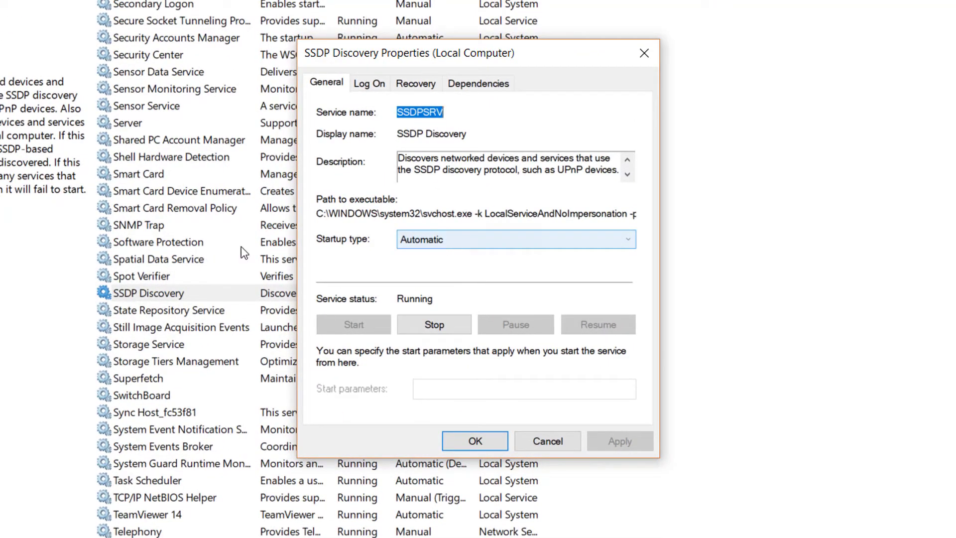
click(539, 239)
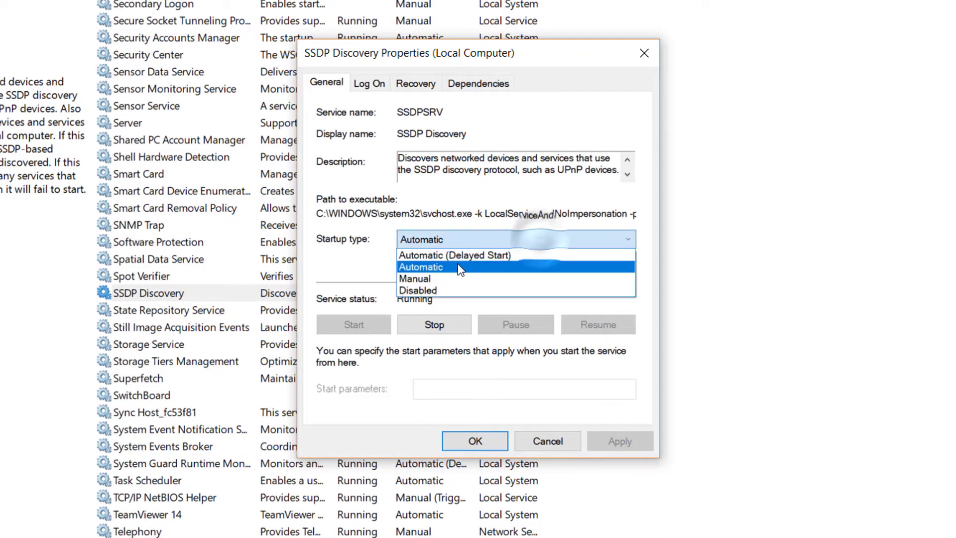
click(458, 264)
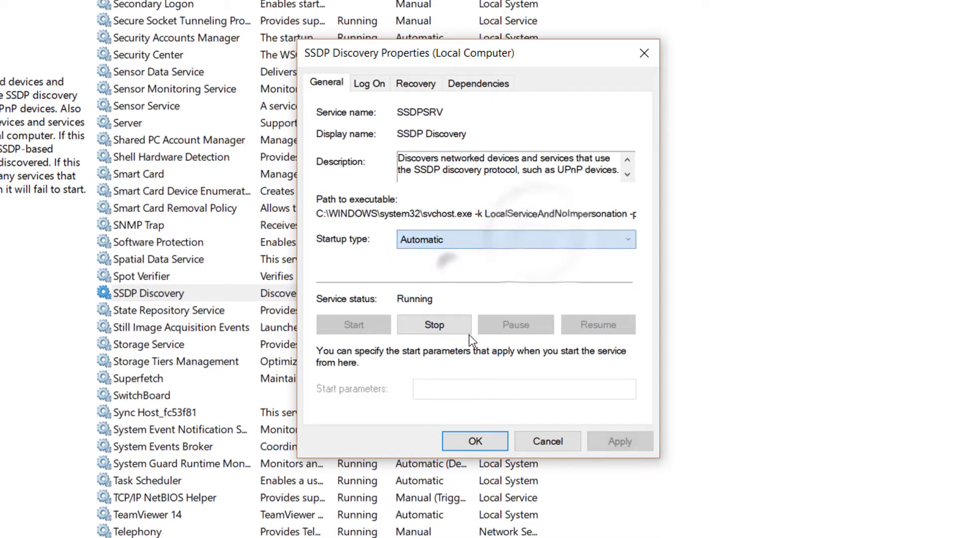
click(463, 439)
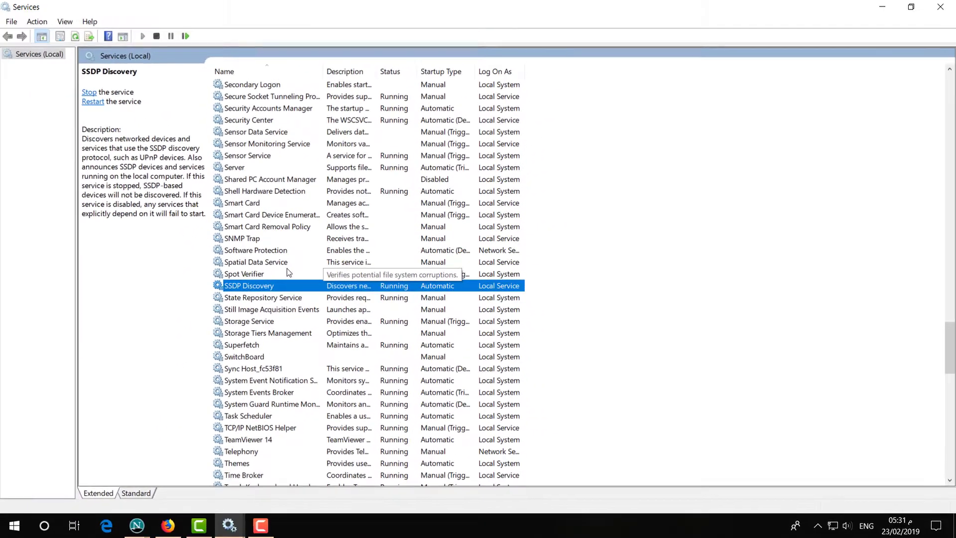
click(191, 281)
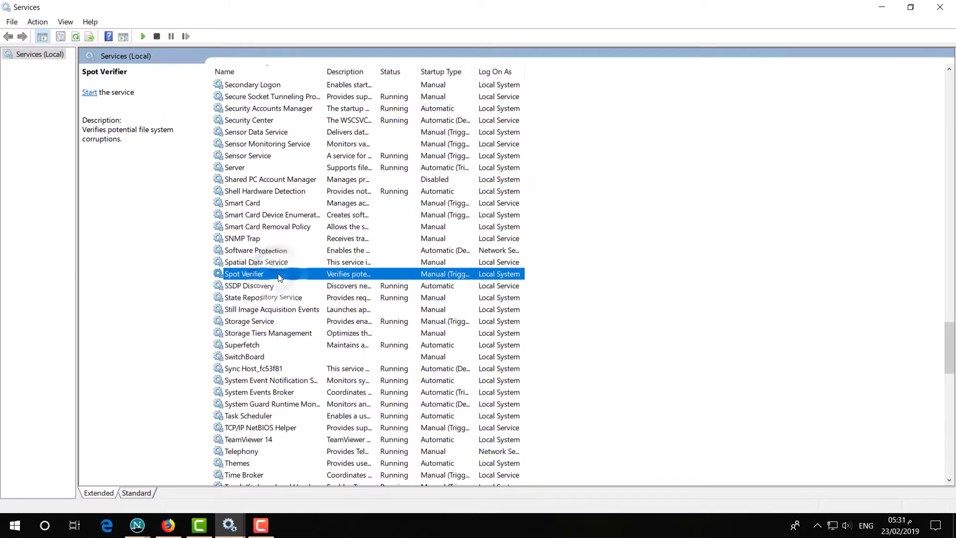
key(u)
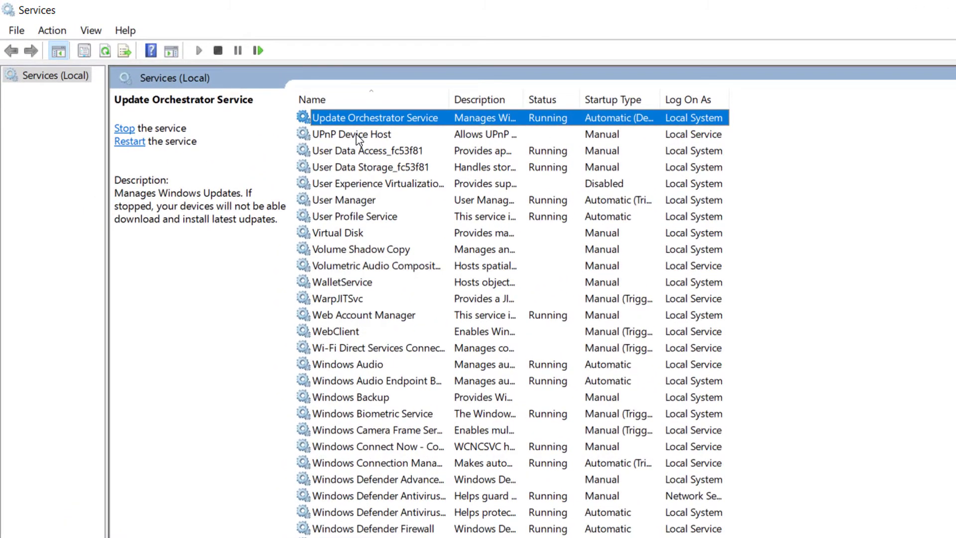
double_click(358, 135)
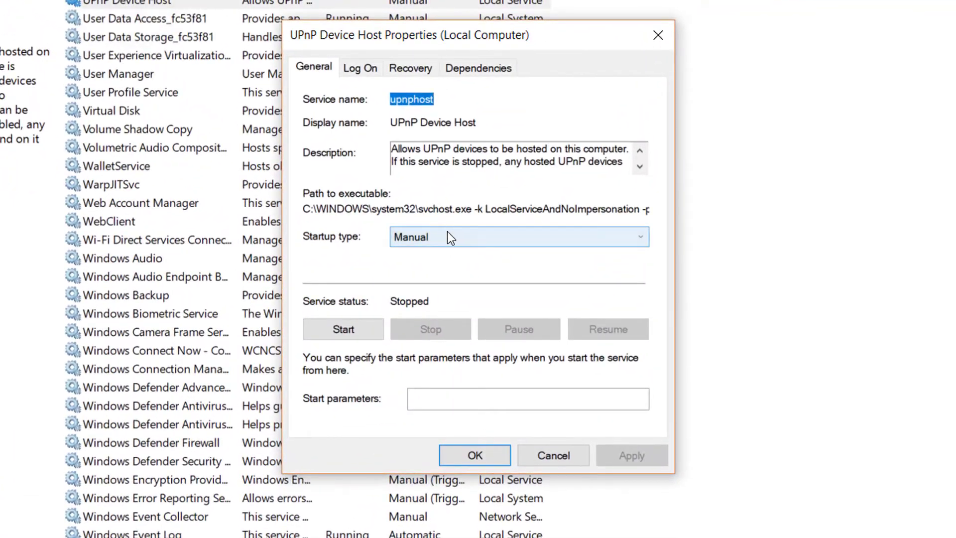
click(450, 236)
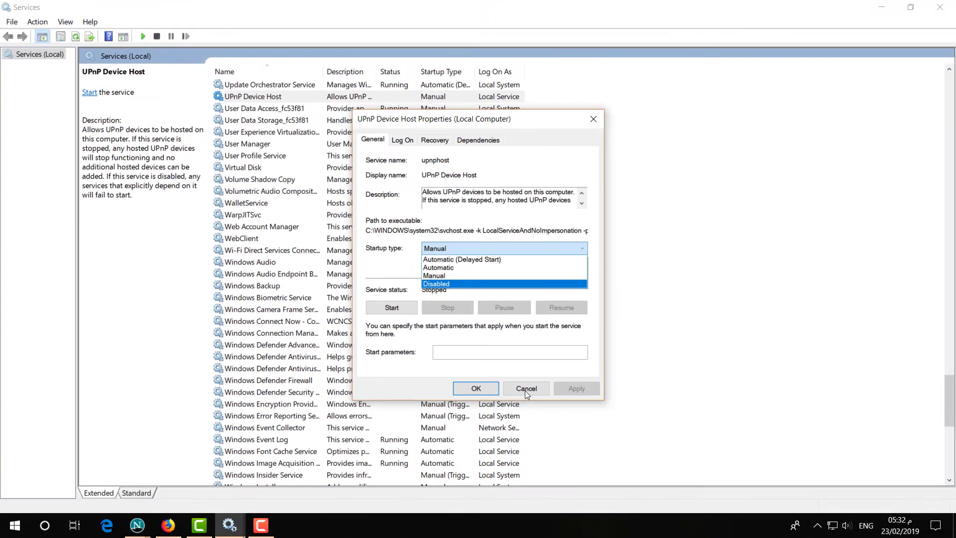
click(553, 461)
click(525, 390)
click(272, 310)
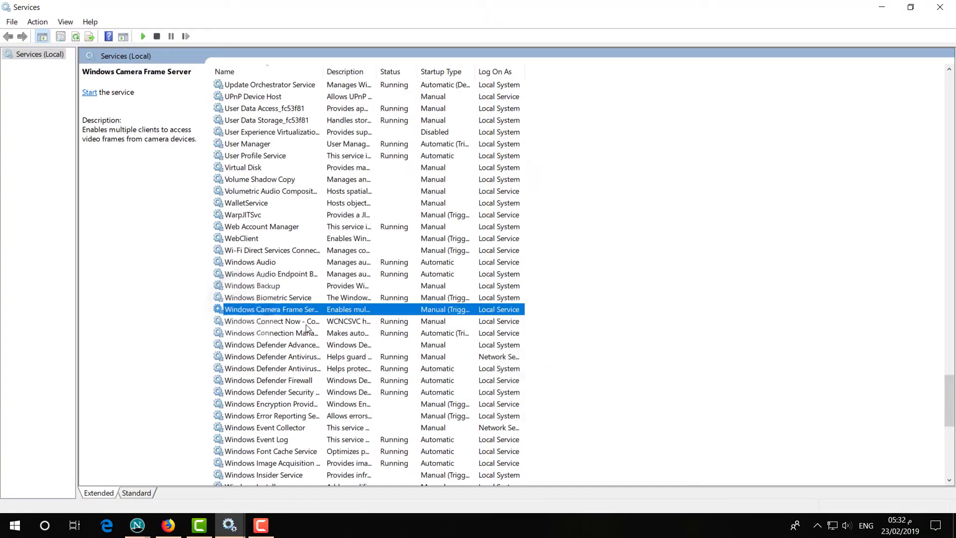
Step: Check Function Discovery Provider Host's startup type and leave it on Manual
key(f)
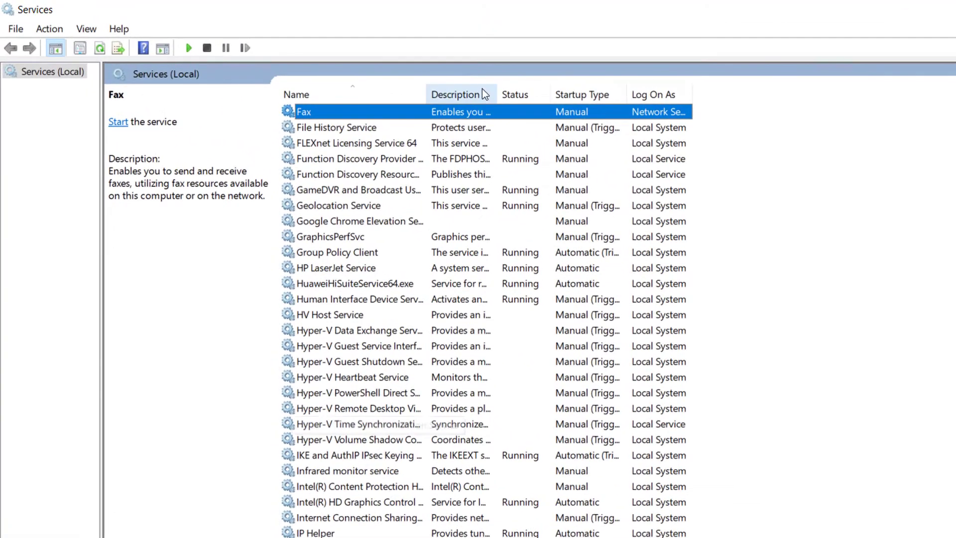
drag(424, 95, 531, 95)
click(373, 158)
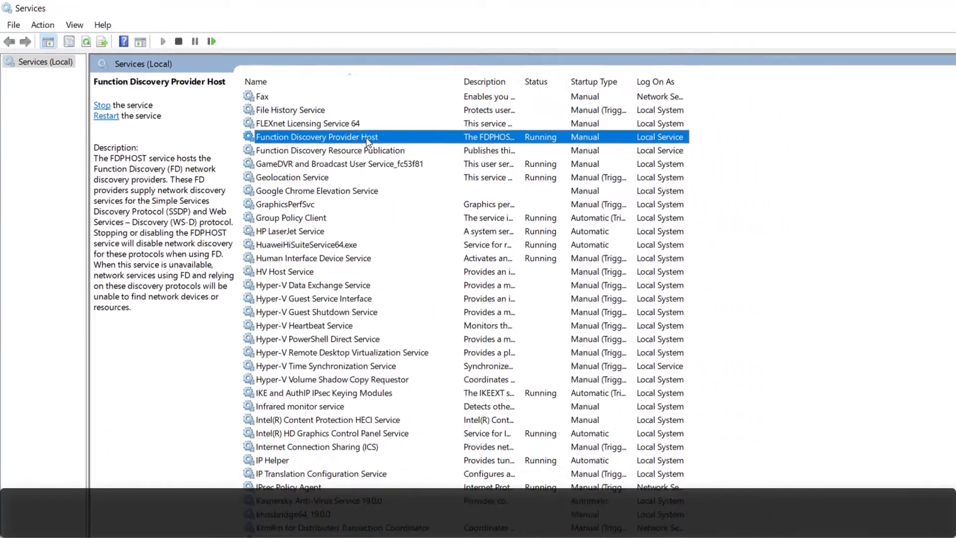
double_click(321, 121)
click(495, 262)
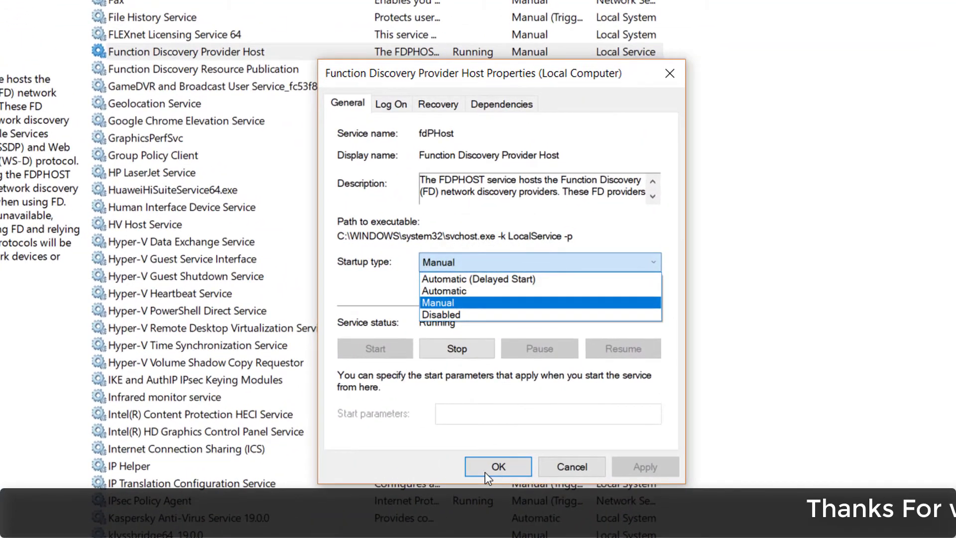
click(570, 471)
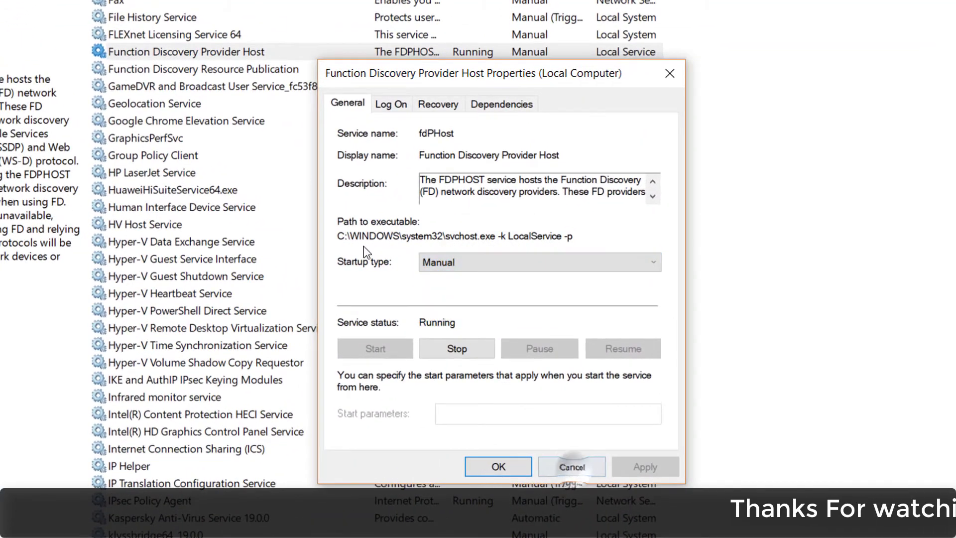
click(572, 467)
Step: Check Function Discovery Resource Publication's startup type and leave it on Manual
click(174, 69)
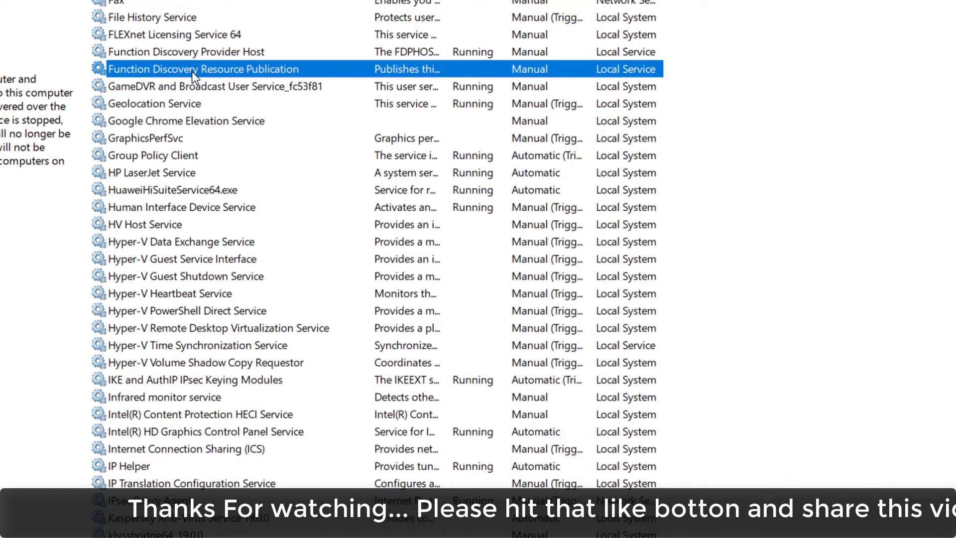
double_click(192, 71)
click(534, 265)
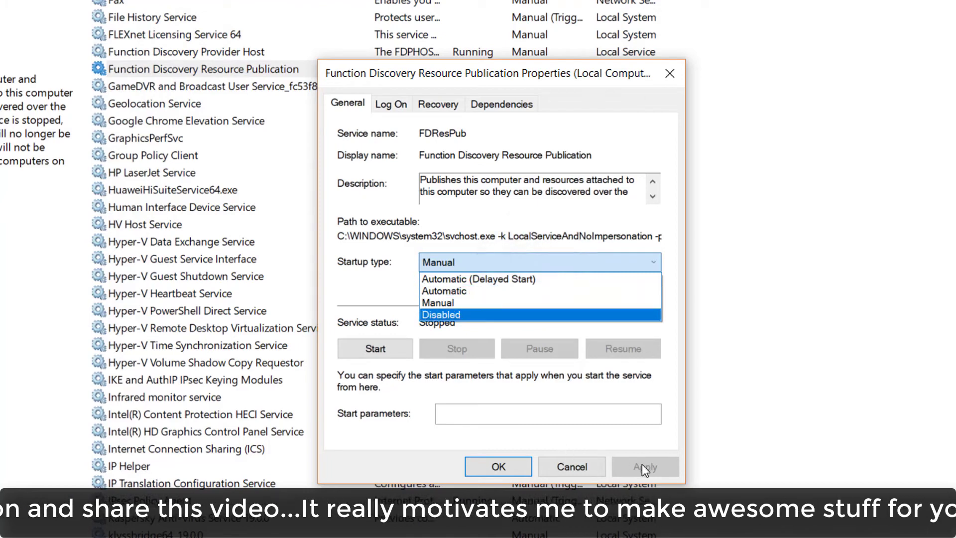
click(570, 463)
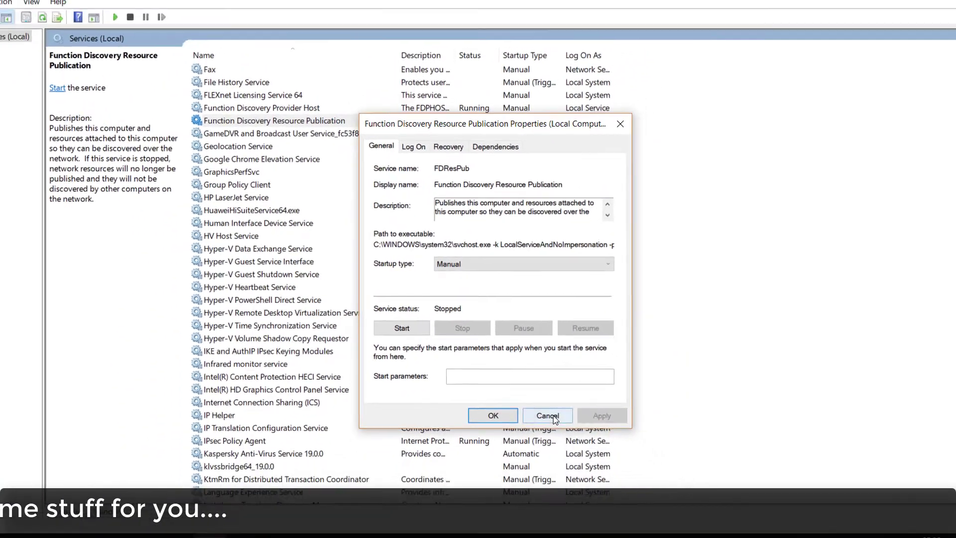
click(570, 466)
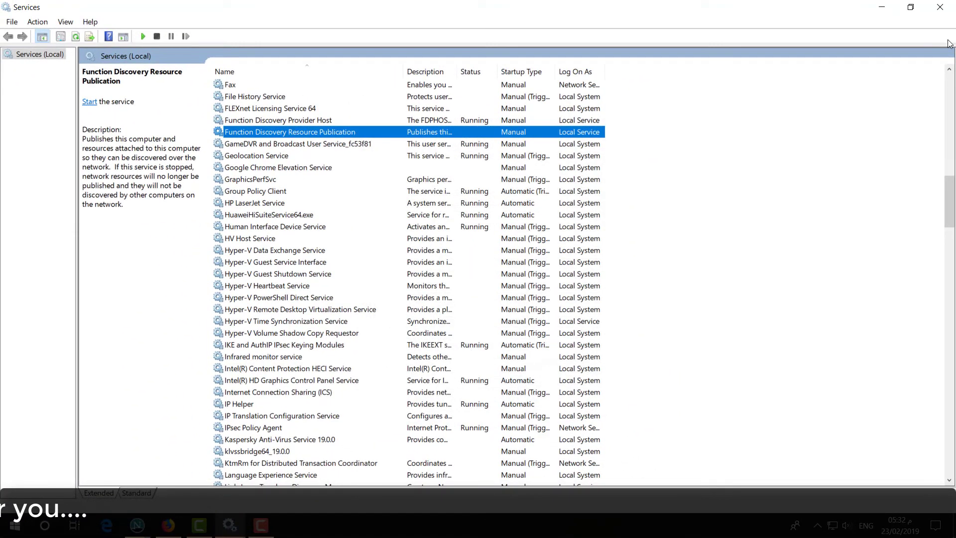
Step: Dismiss the error, close UPnP Device Host properties, and exit the Services console
click(940, 7)
click(569, 293)
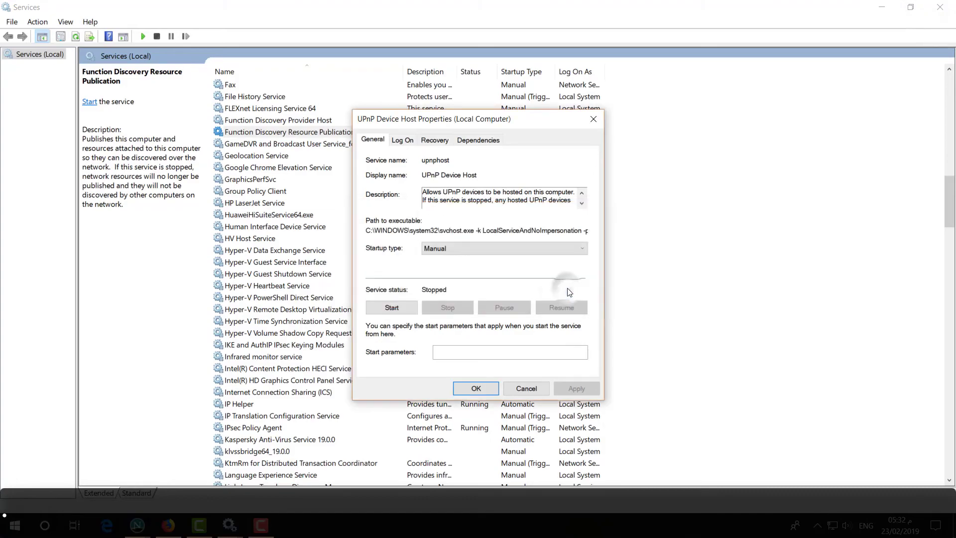
click(526, 388)
click(940, 7)
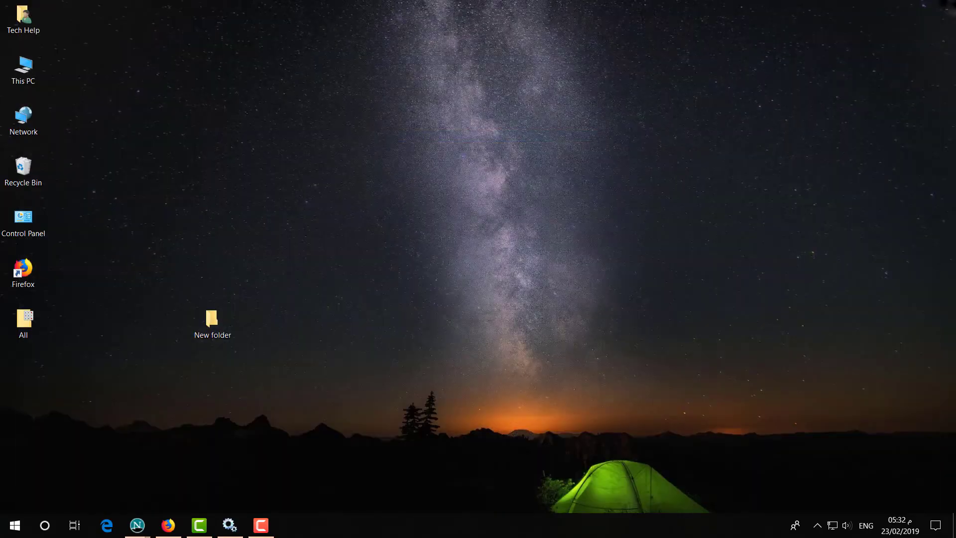